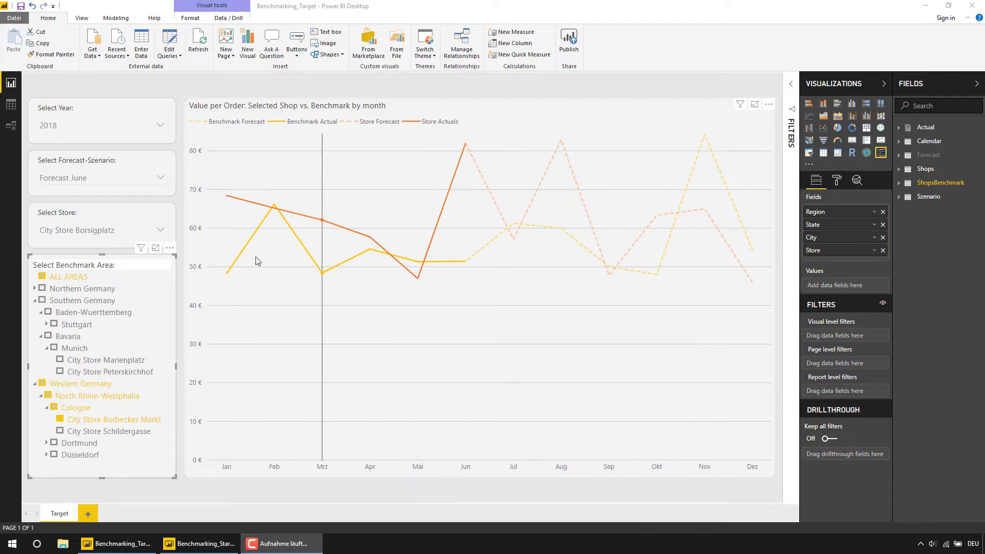
# Compare City Store Marienplatz and Breite Straße, then return to City Store Borsigplatz.
pyautogui.click(162, 179)
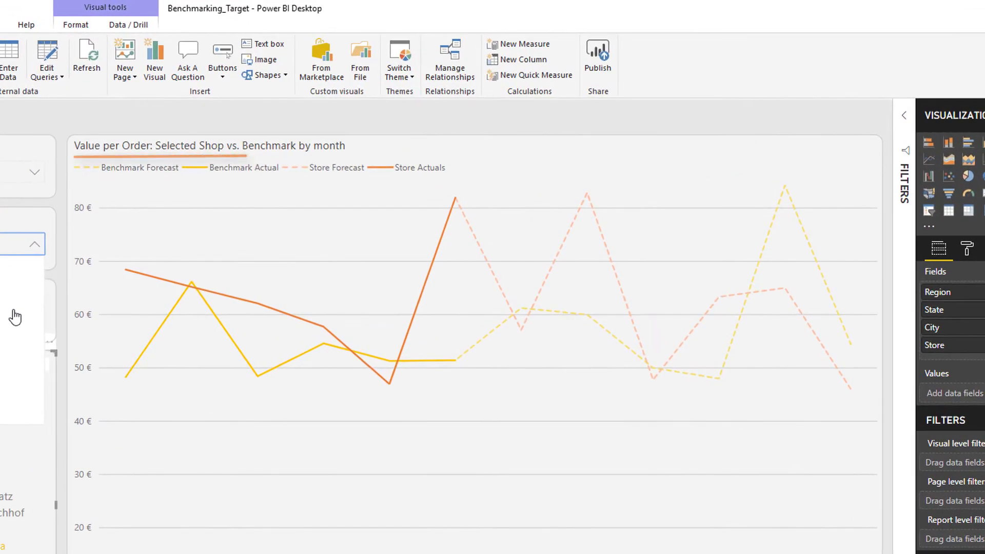
pyautogui.click(34, 246)
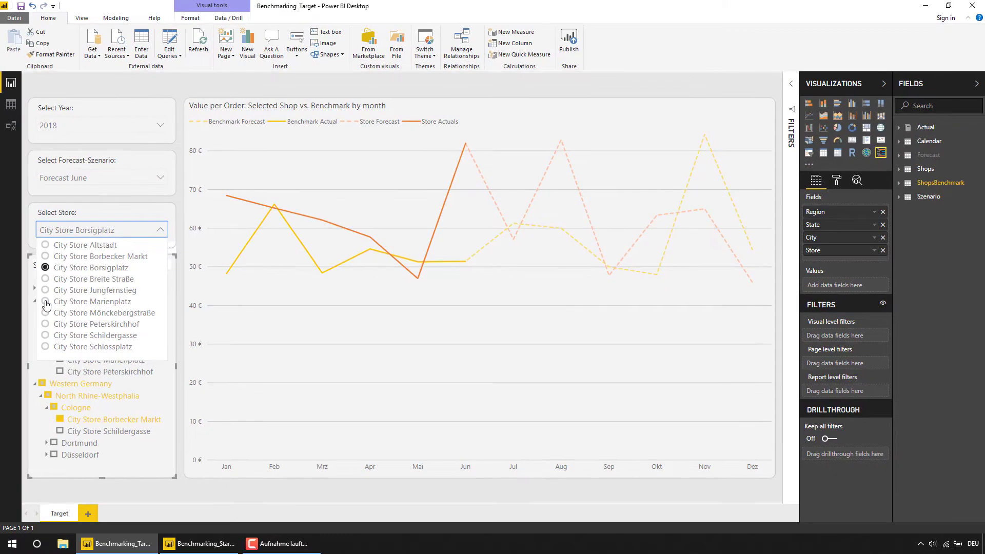
pyautogui.click(77, 264)
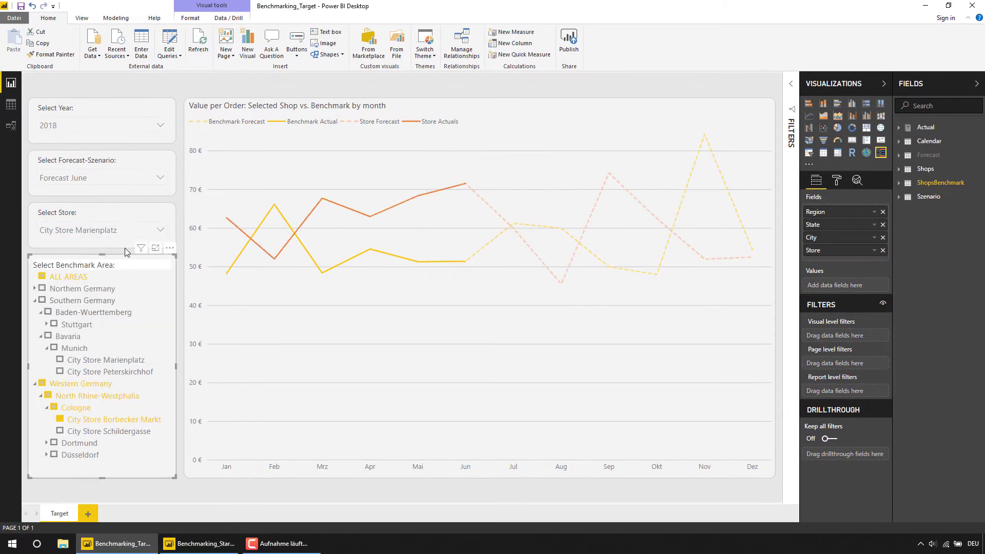
pyautogui.click(149, 230)
pyautogui.click(46, 285)
pyautogui.click(130, 239)
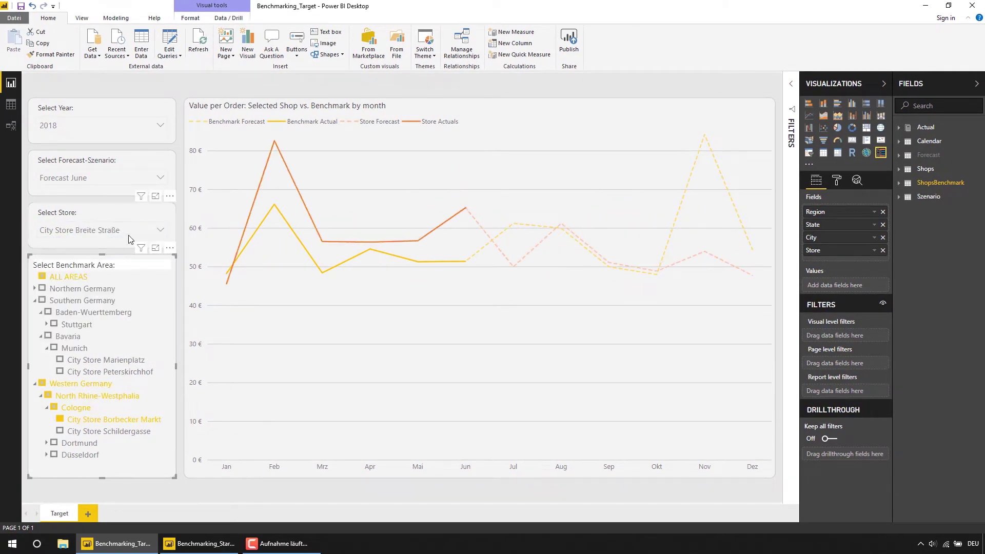
pyautogui.click(131, 240)
pyautogui.click(51, 272)
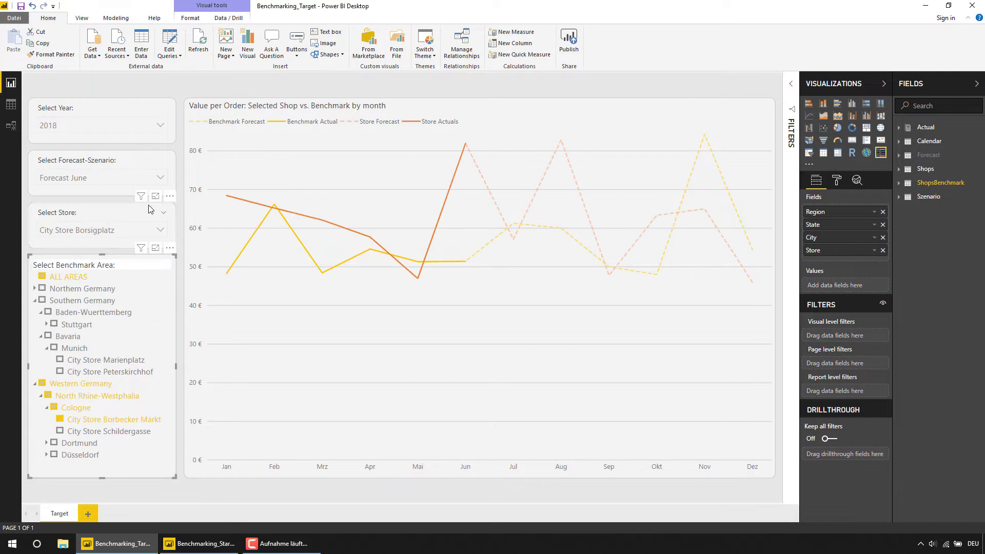
# Switch the Forecast-Szenario slicer to Forecast September, then to Forecast March.
pyautogui.click(77, 178)
pyautogui.click(47, 220)
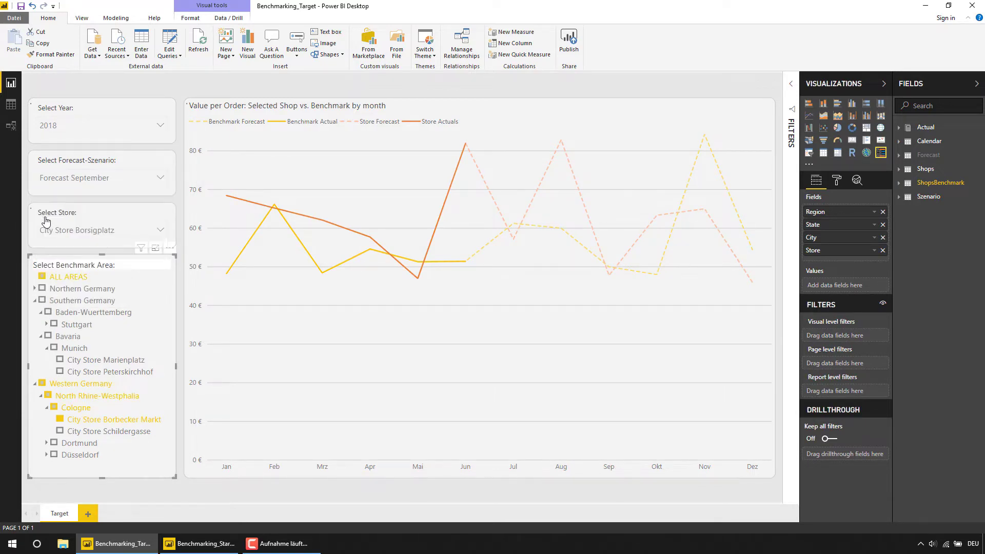
pyautogui.click(156, 179)
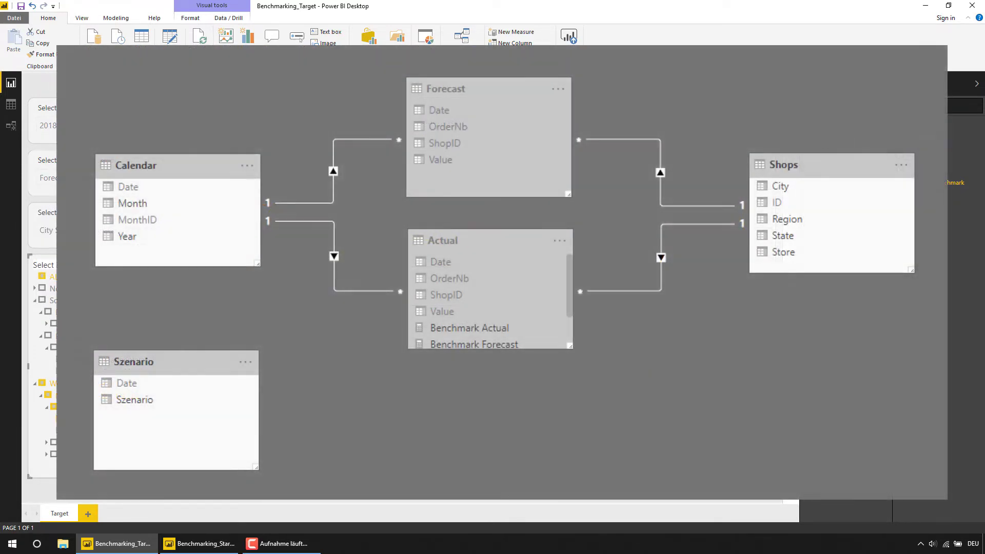
pyautogui.click(48, 194)
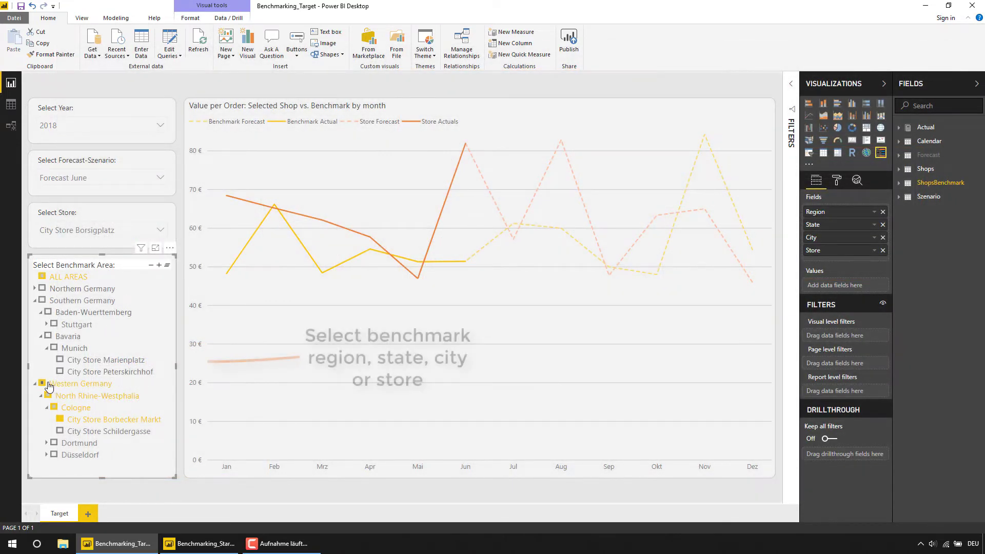
# Benchmark against Western Germany, clear it, then benchmark against the city Dortmund.
pyautogui.click(48, 384)
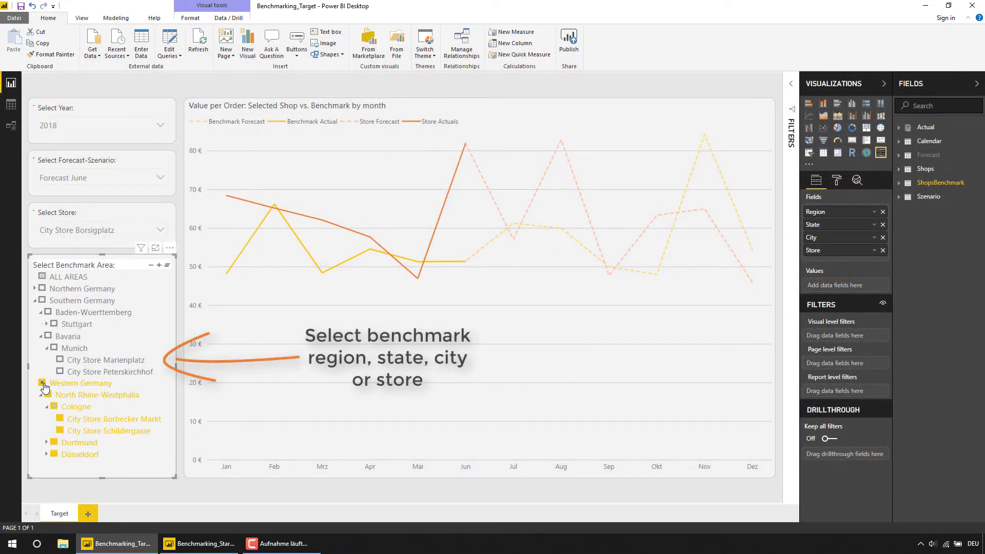
pyautogui.click(54, 444)
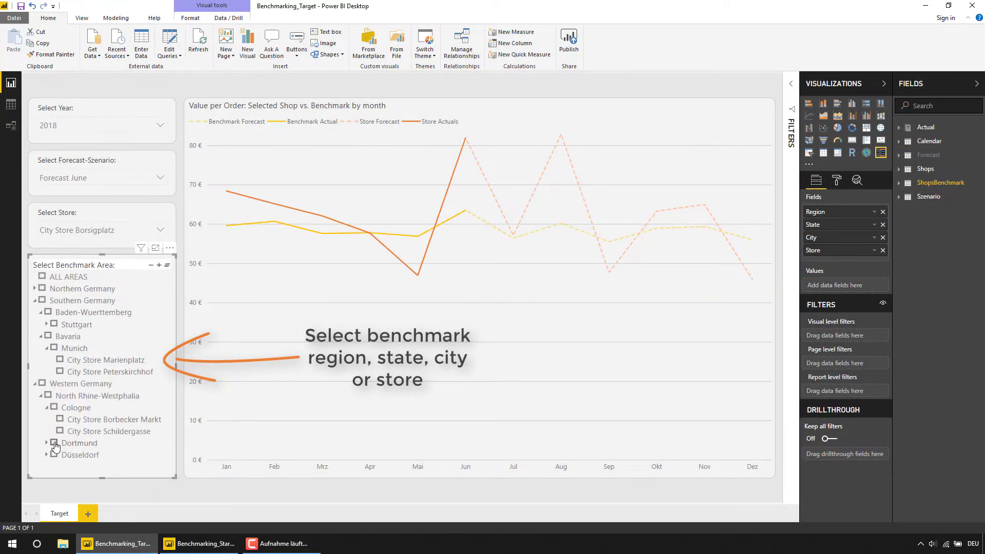
pyautogui.click(46, 444)
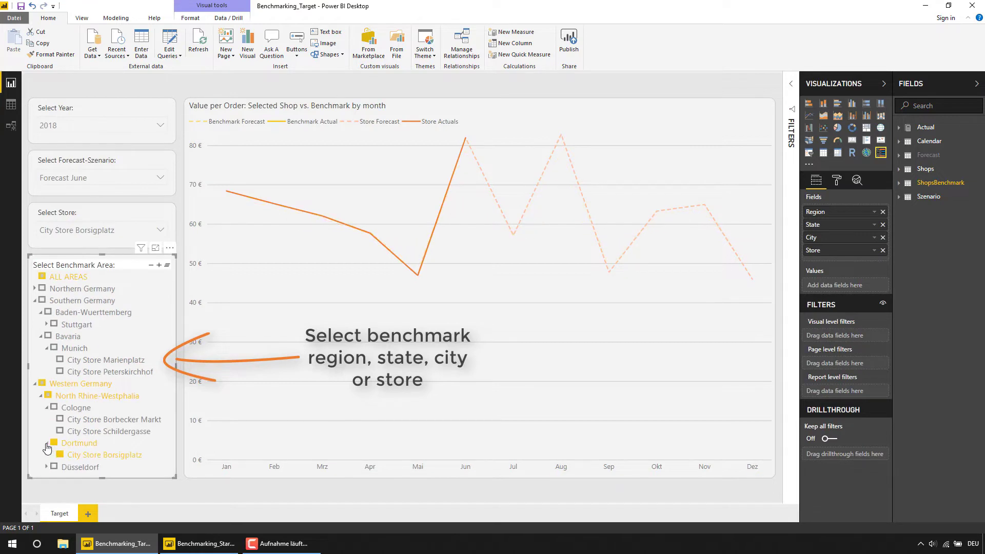
# Benchmark Bavaria without Marienplatz and Peterskirchhof, then Southern and Western Germany.
pyautogui.click(48, 337)
pyautogui.click(60, 361)
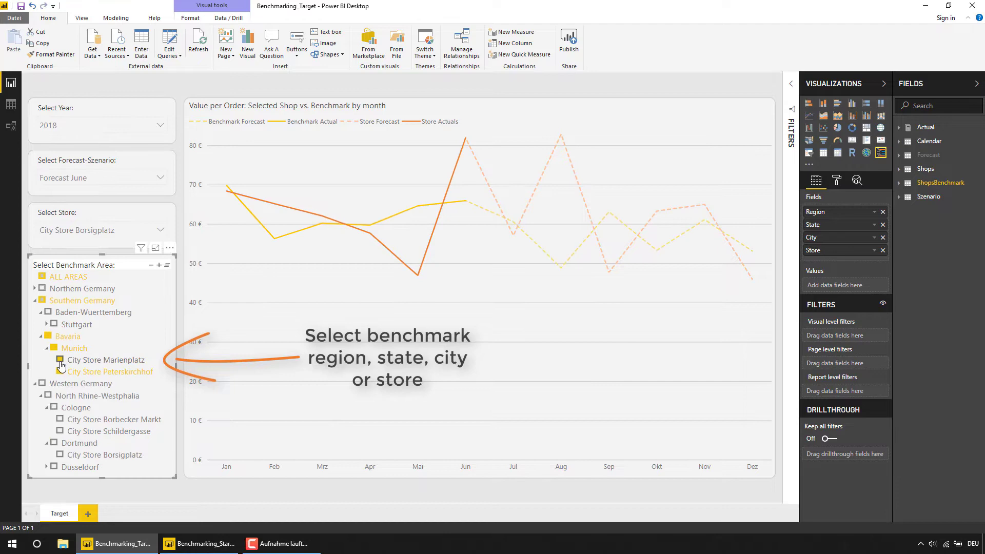
pyautogui.click(60, 361)
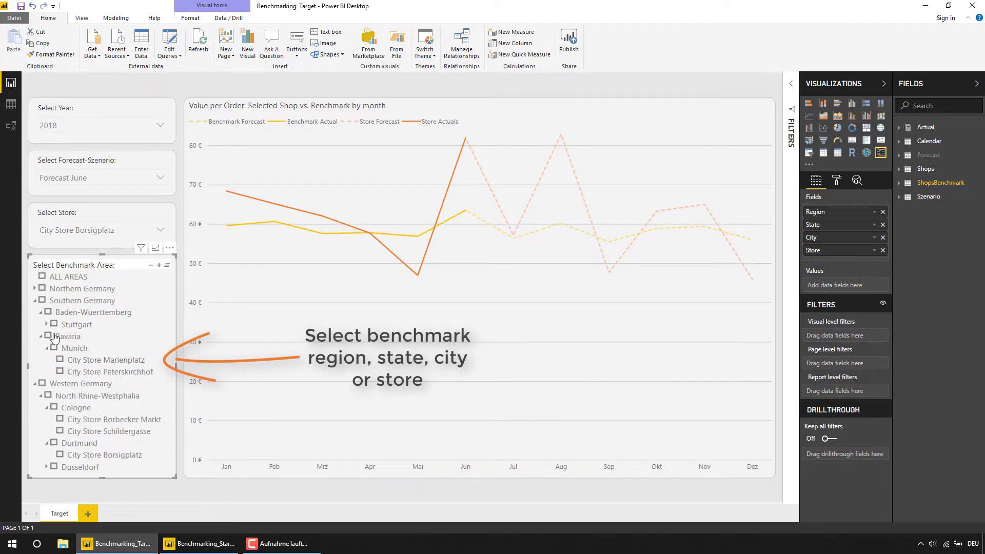
pyautogui.click(43, 301)
pyautogui.click(42, 384)
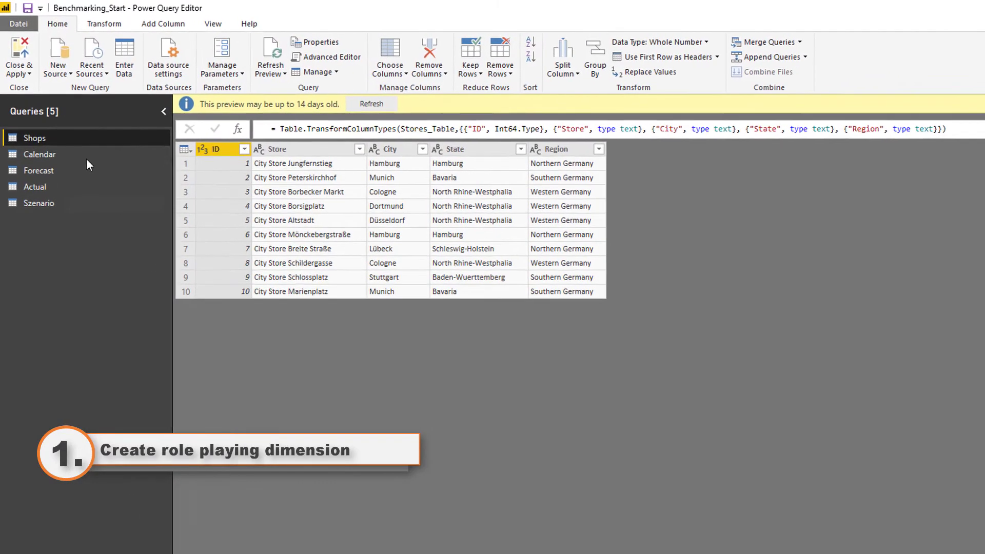
# Duplicate the Shops query as ShopsBenchmark and apply the changes to the report.
pyautogui.rightClick(38, 135)
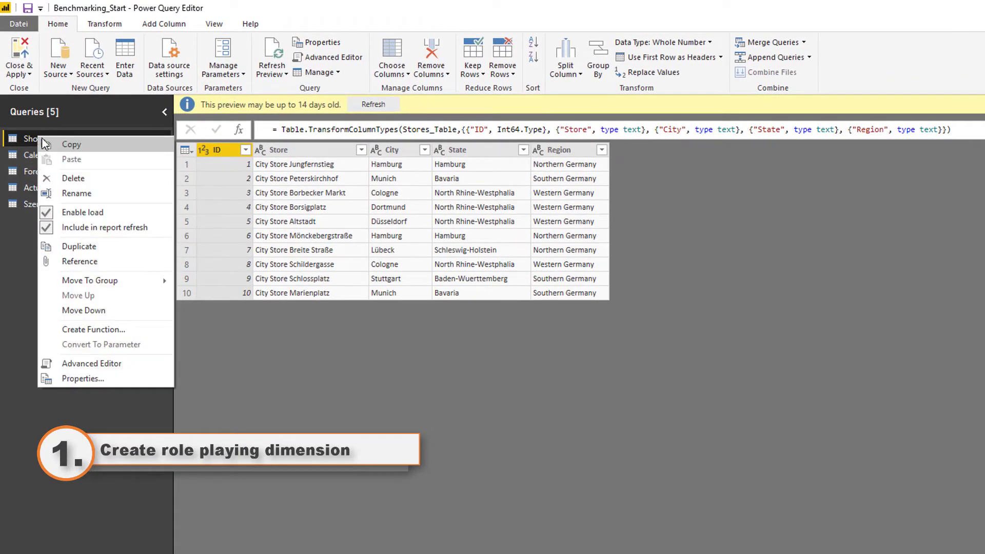
pyautogui.click(96, 250)
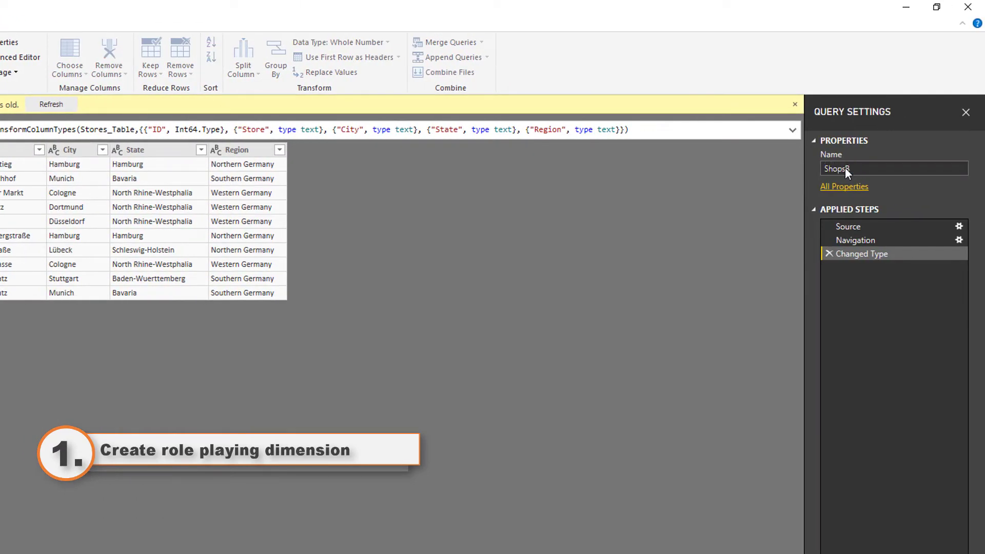
pyautogui.write('enchmark')
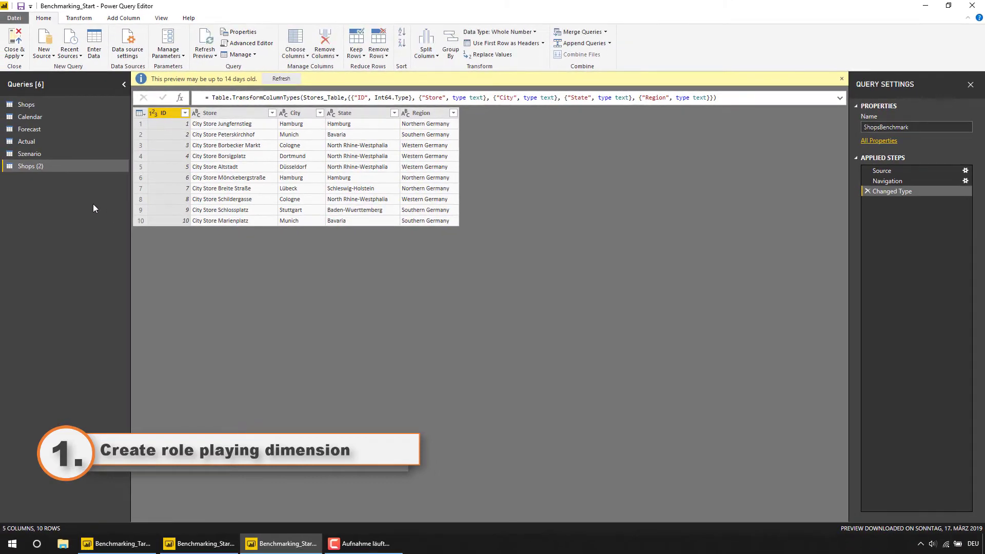
pyautogui.rightClick(36, 166)
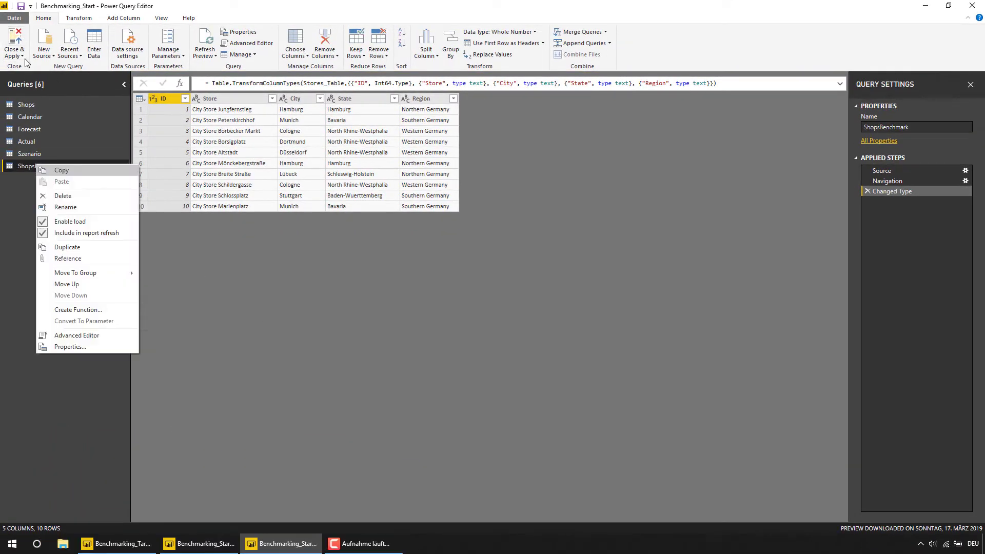
pyautogui.click(15, 44)
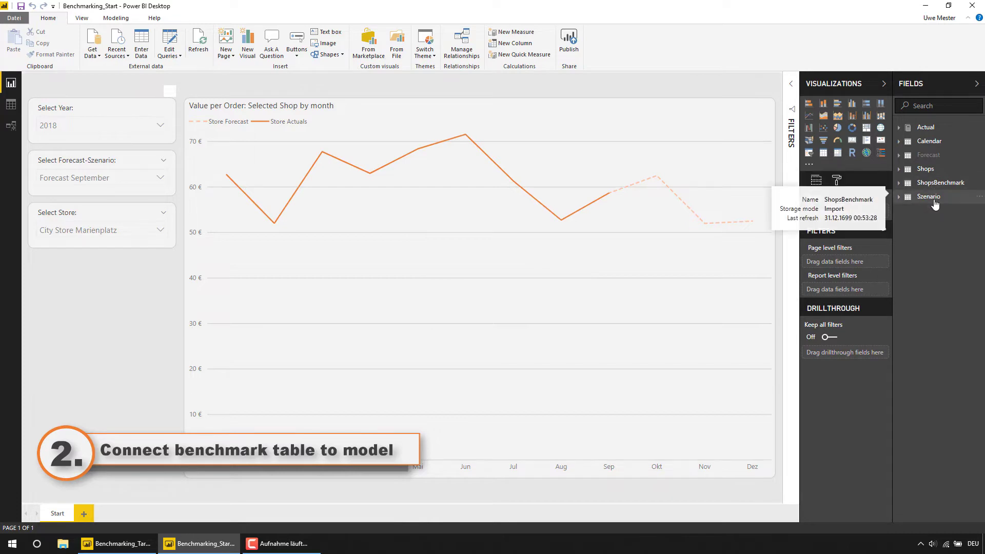
# Relate ShopsBenchmark to Forecast and Actual, keeping both relationships inactive.
pyautogui.click(11, 126)
pyautogui.moveTo(642, 93); pyautogui.dragTo(254, 220)
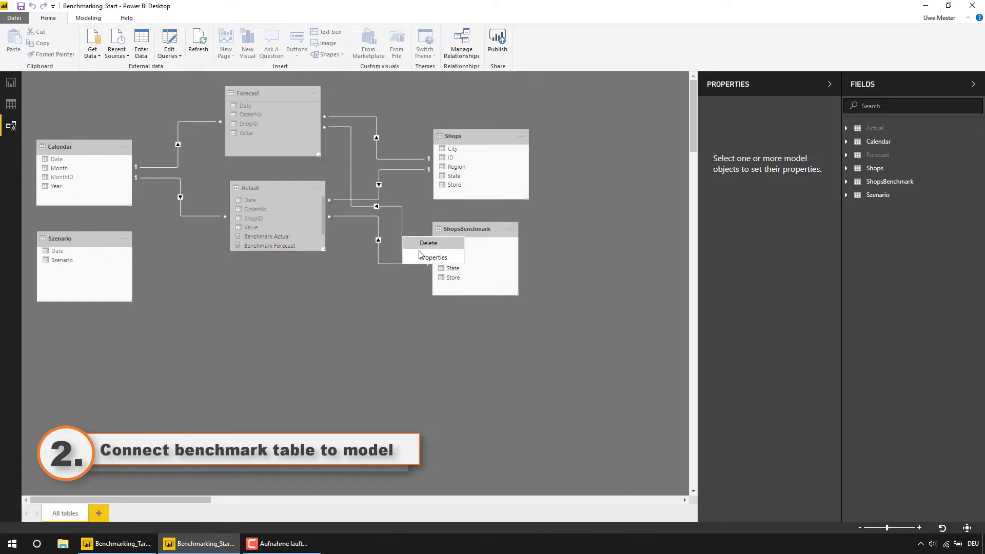
pyautogui.doubleClick(421, 261)
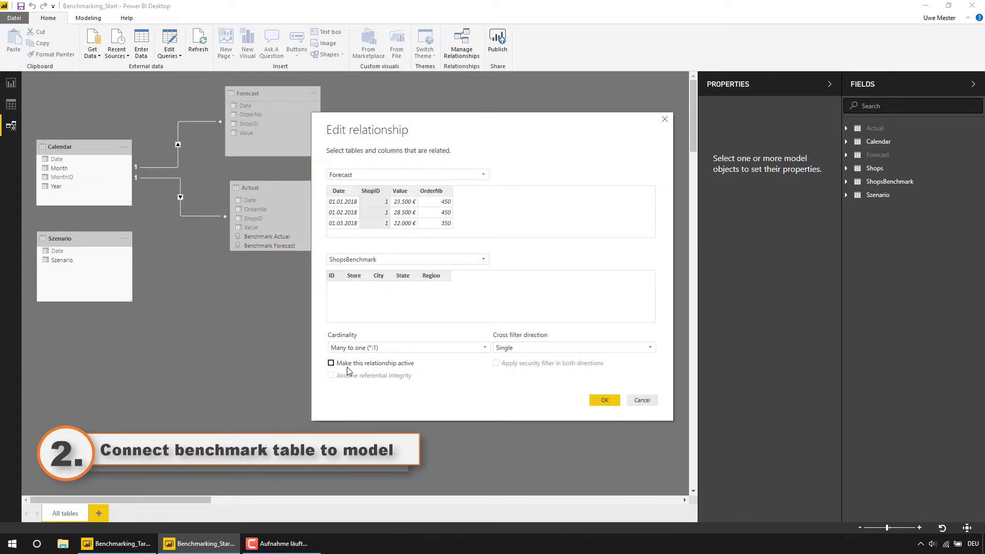
pyautogui.click(605, 400)
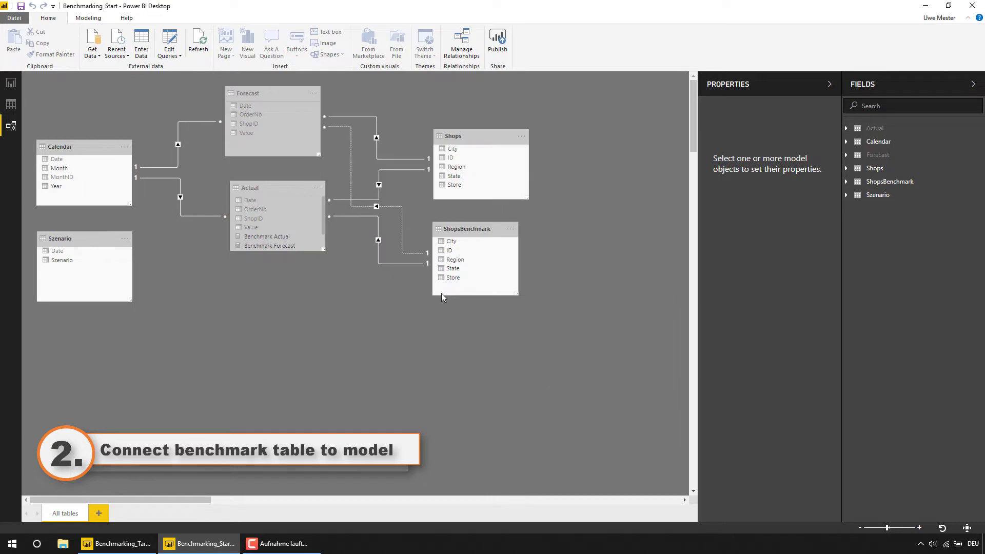
pyautogui.rightClick(376, 250)
pyautogui.click(400, 272)
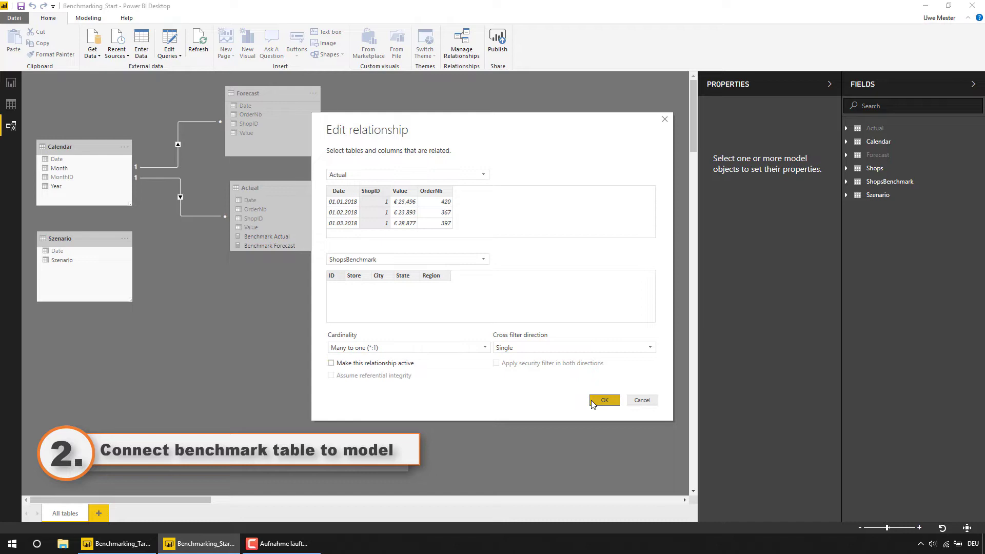
pyautogui.click(599, 400)
# Hide the ShopsBenchmark table from the report view.
pyautogui.click(485, 226)
pyautogui.rightClick(485, 226)
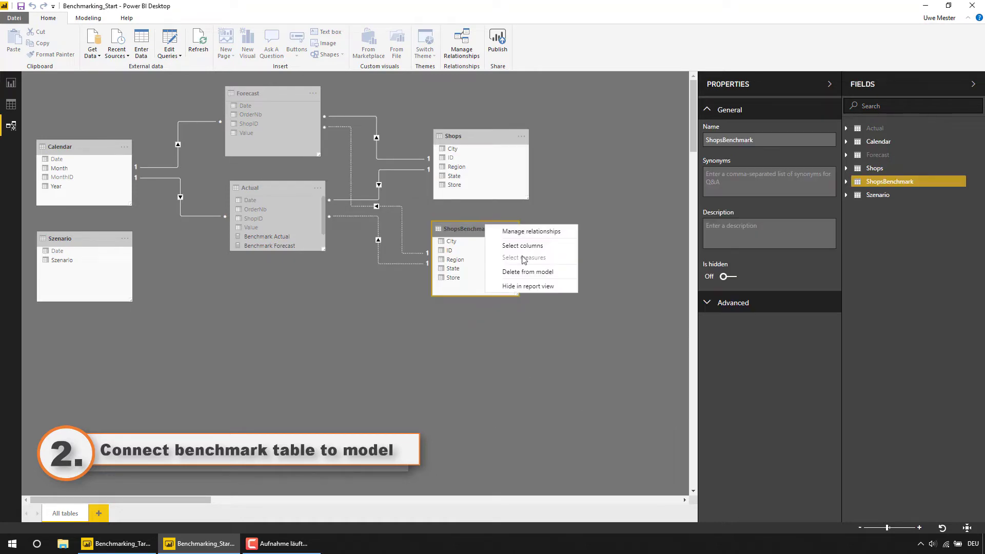
pyautogui.press('Escape')
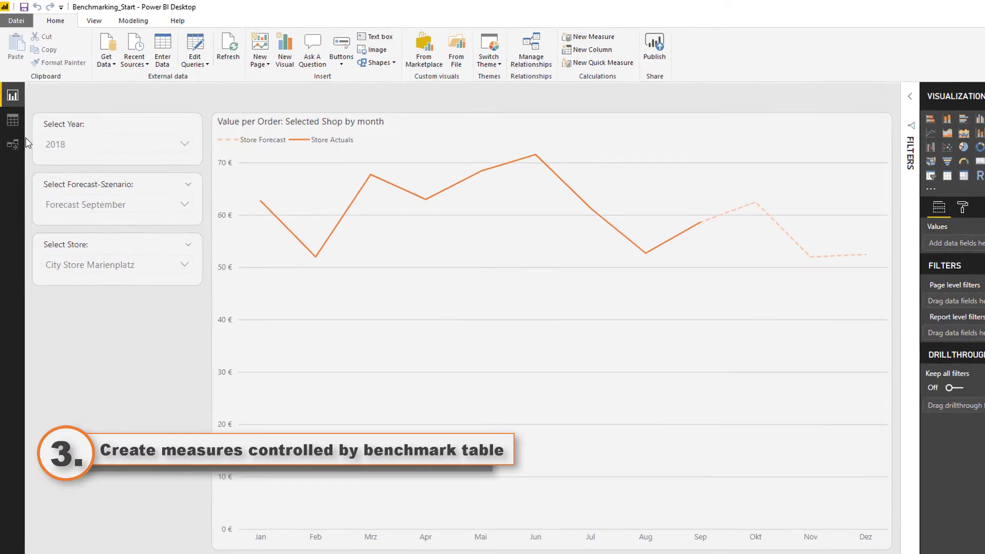
# Expand the Actual table and widen the Fields pane to show Benchmark Actual and Benchmark Forecast.
pyautogui.click(133, 21)
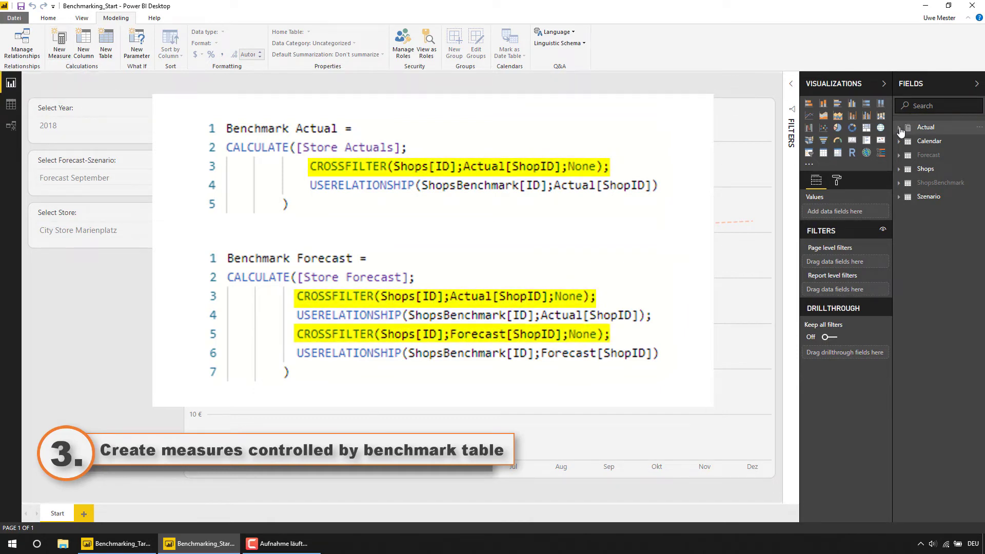
pyautogui.click(899, 127)
pyautogui.moveTo(893, 133); pyautogui.dragTo(831, 133)
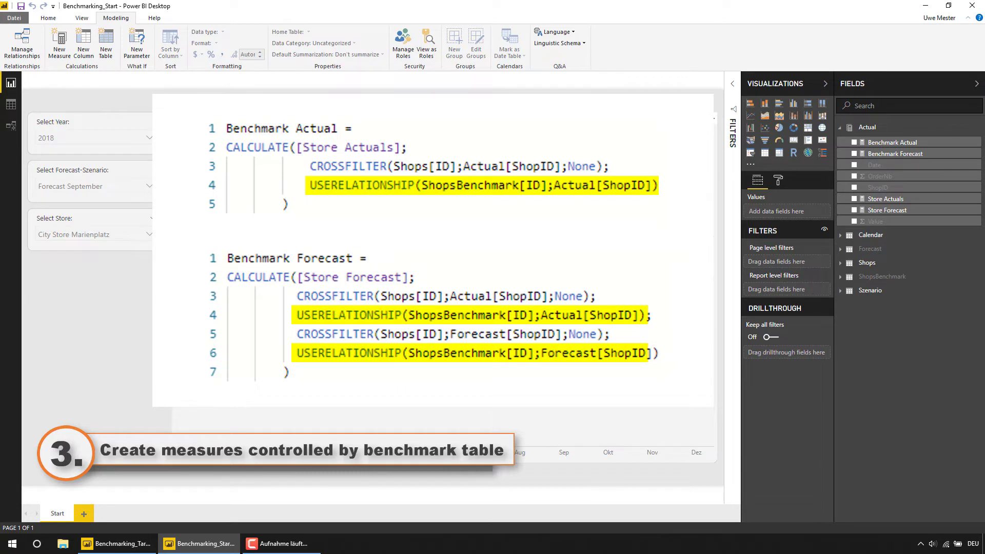
# Add Benchmark Forecast and Benchmark Actual to the line chart's Values.
pyautogui.click(709, 426)
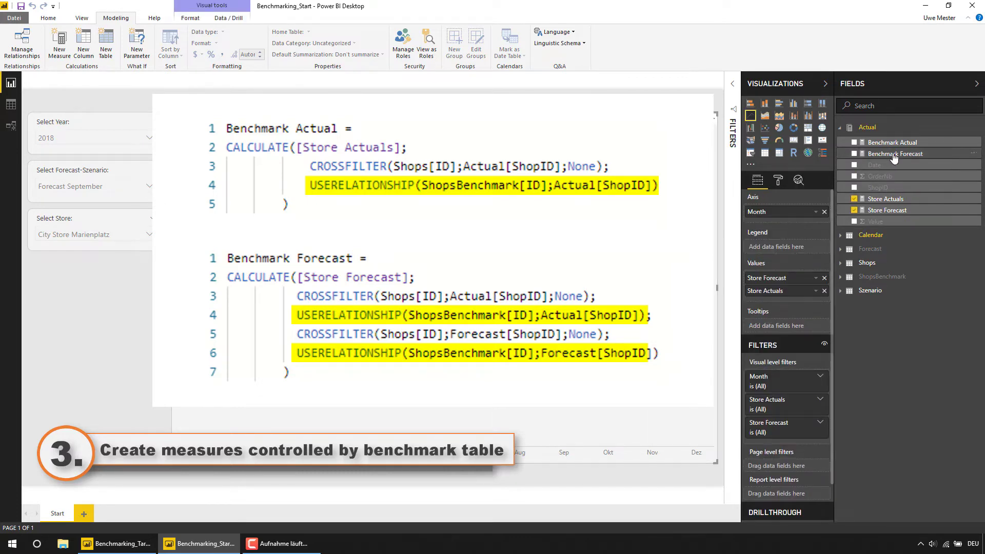
pyautogui.moveTo(894, 158); pyautogui.dragTo(795, 298)
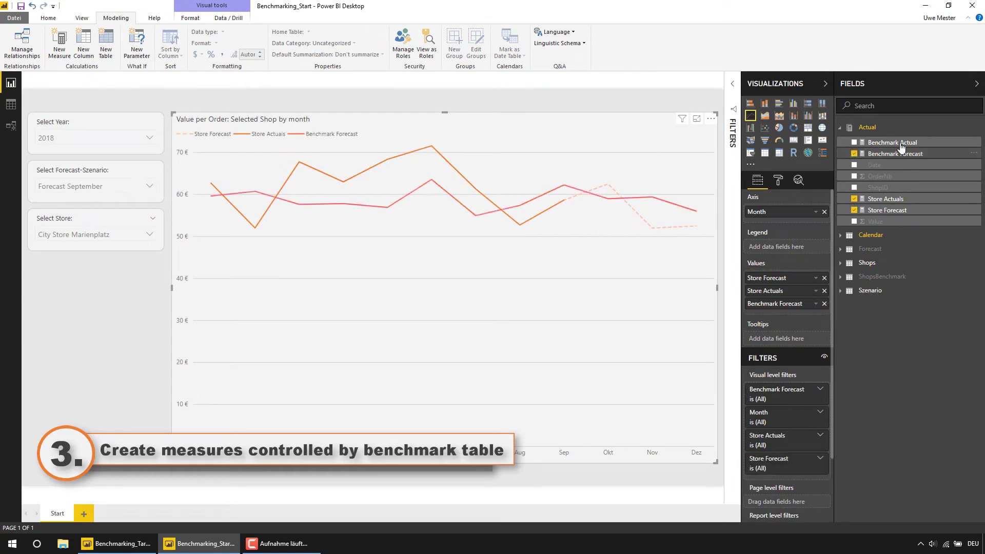
pyautogui.moveTo(902, 148); pyautogui.dragTo(795, 308)
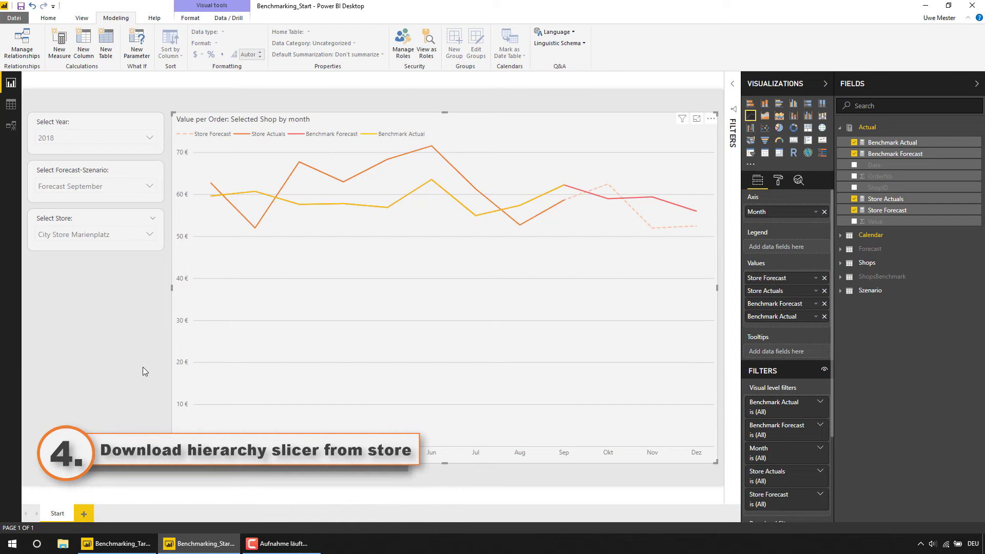
# Search the visuals marketplace for 'Hierarchy' and add the HierarchySlicer visual.
pyautogui.click(48, 18)
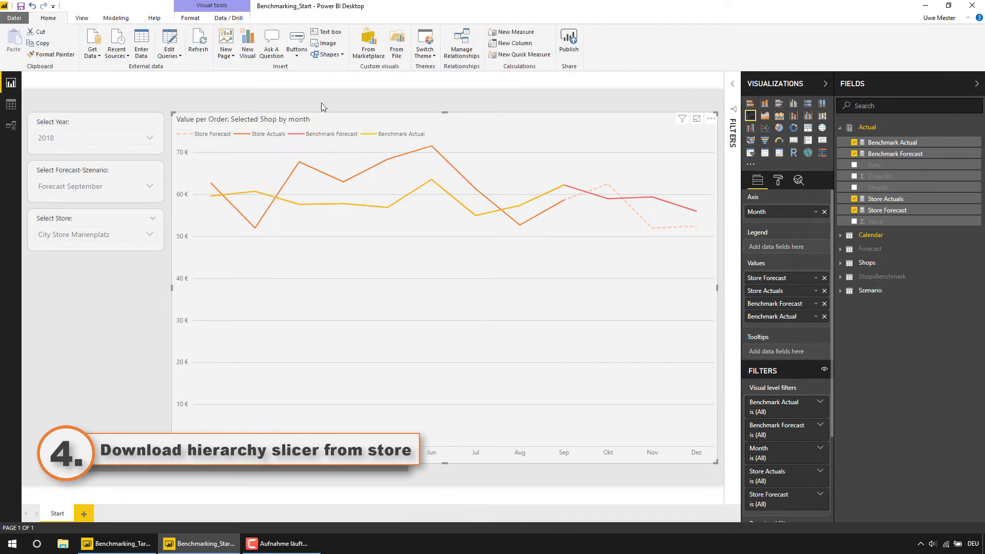
pyautogui.click(366, 59)
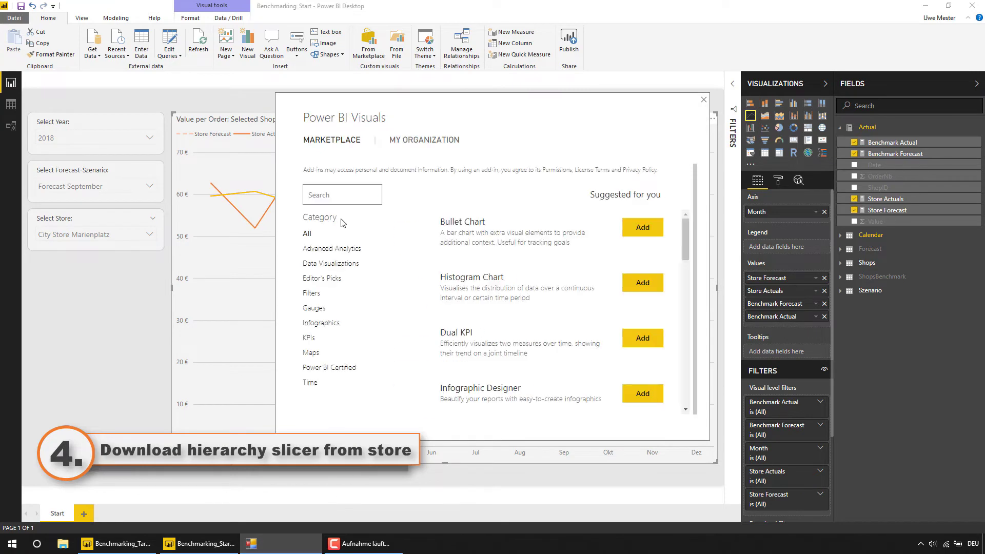
pyautogui.click(345, 200)
pyautogui.write('Hierarch')
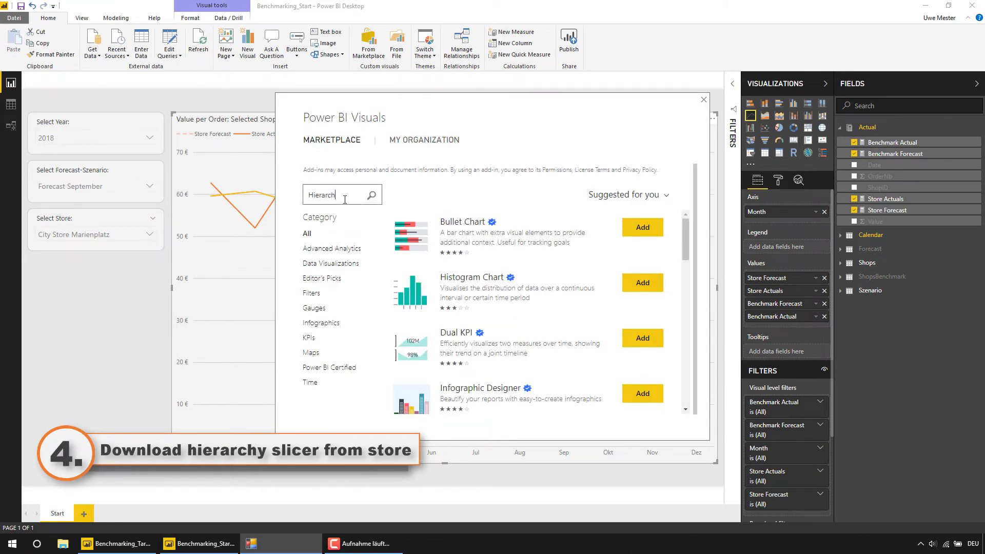
pyautogui.write('y')
pyautogui.scroll(-1, 488, 278)
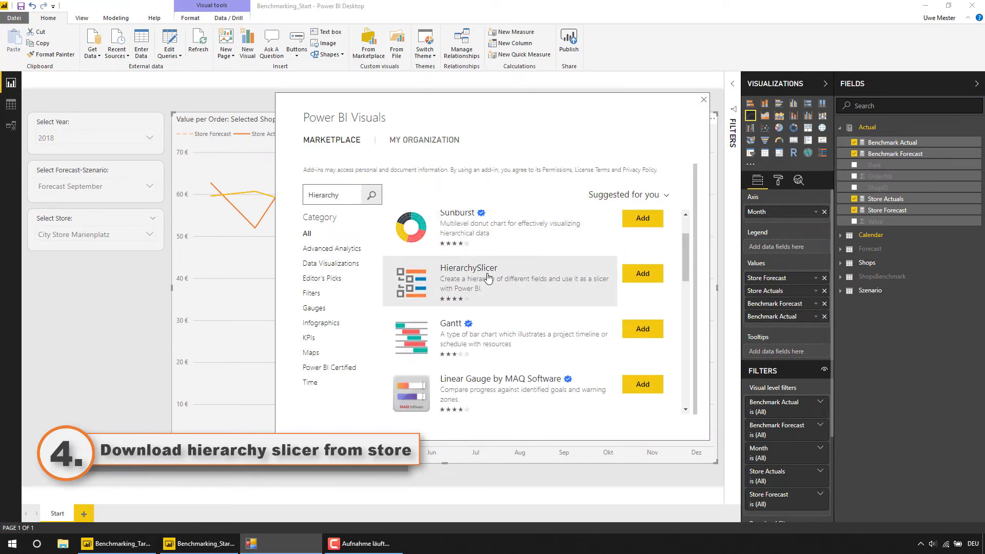
pyautogui.click(644, 277)
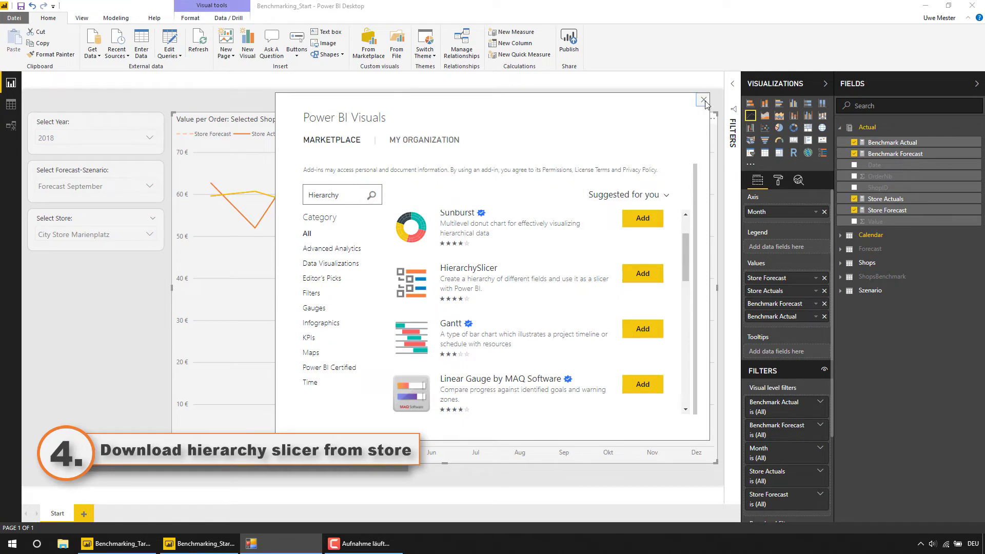
# Add a hierarchy slicer below the store selector with ShopsBenchmark Region, State, City and Store.
pyautogui.click(823, 154)
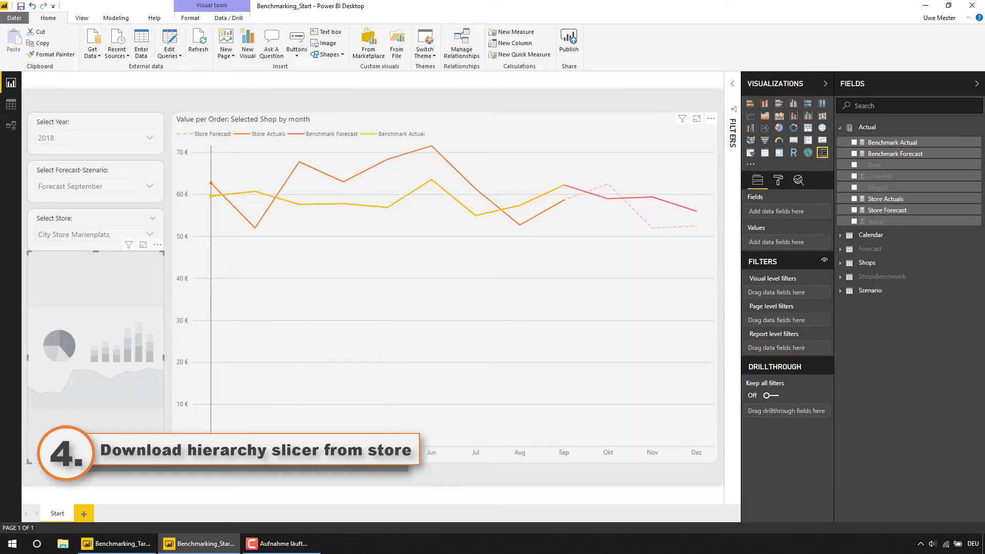
pyautogui.moveTo(170, 473); pyautogui.dragTo(171, 473)
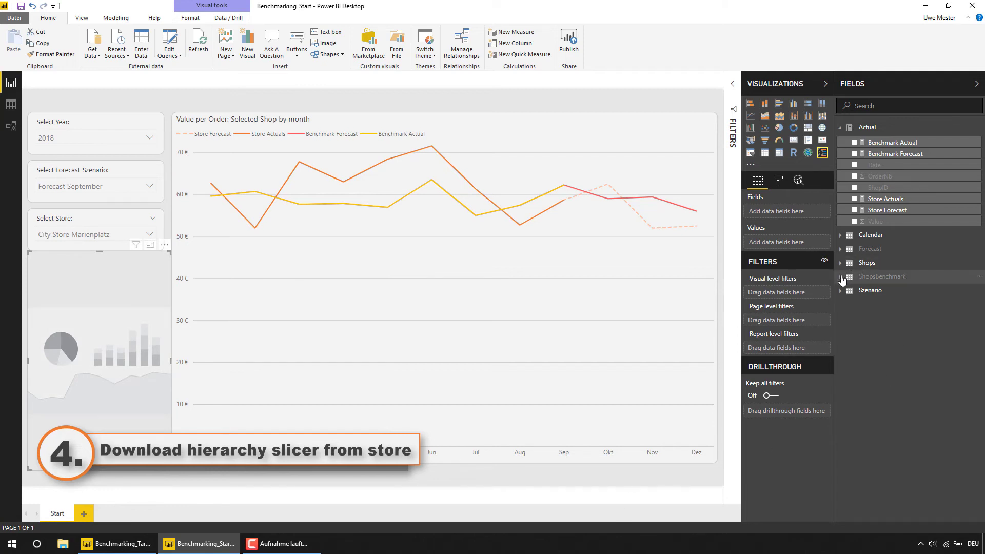
pyautogui.click(872, 277)
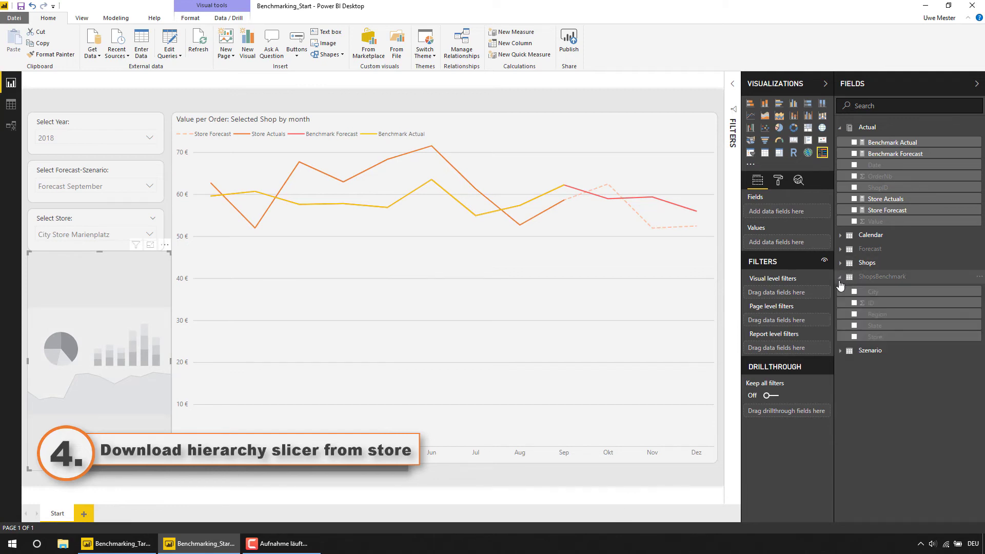
pyautogui.click(872, 316)
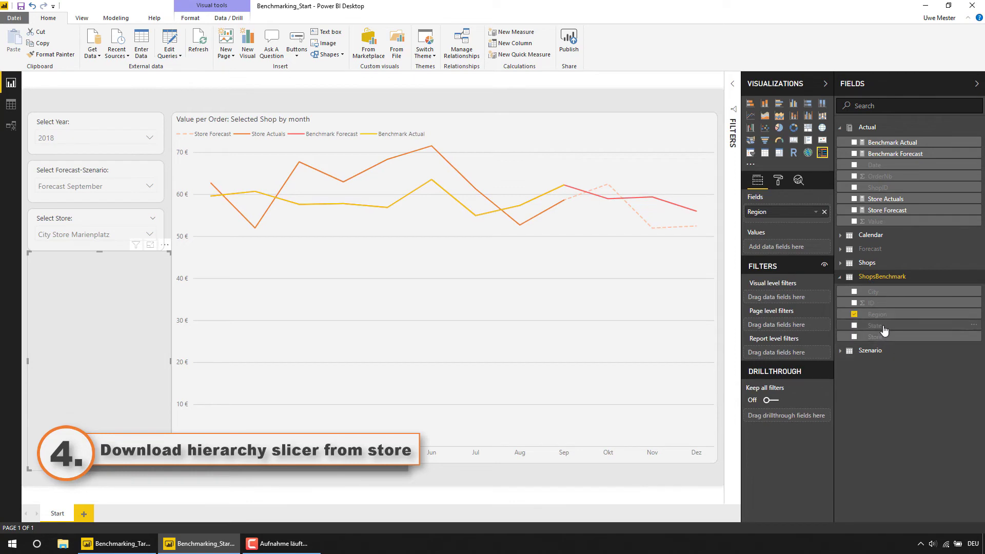
pyautogui.moveTo(875, 325); pyautogui.dragTo(803, 223)
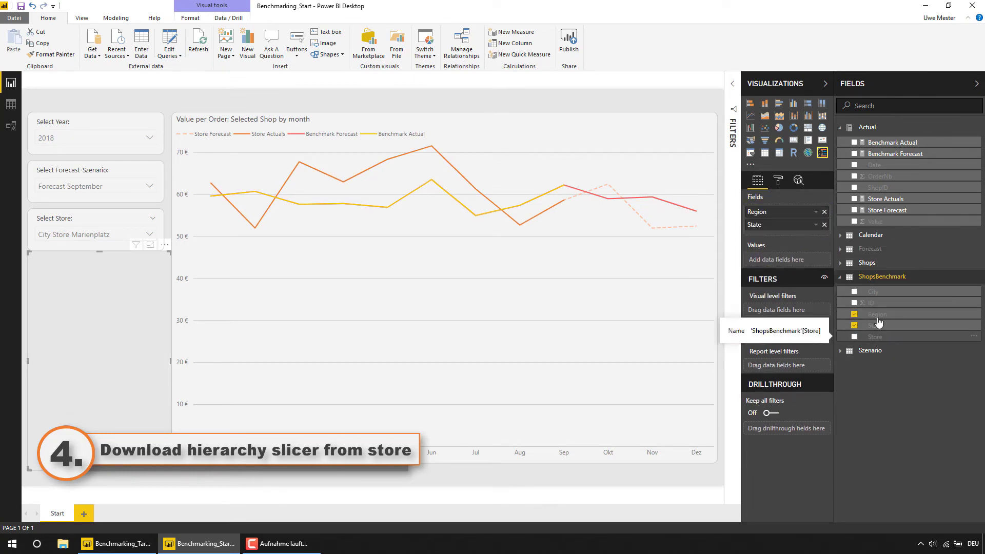
pyautogui.moveTo(872, 292); pyautogui.dragTo(800, 237)
pyautogui.moveTo(872, 342); pyautogui.dragTo(791, 251)
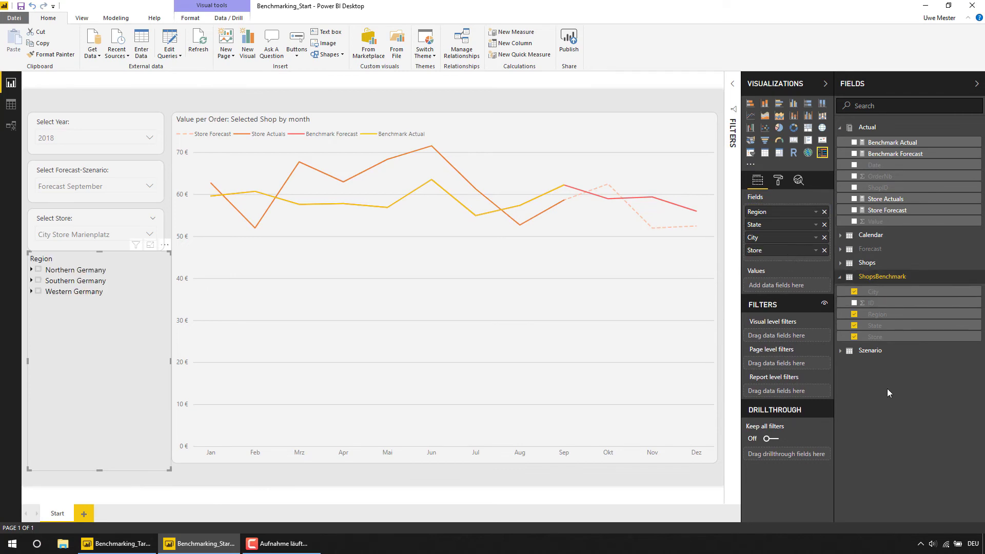
# Benchmark against Hamburg, Schleswig-Holstein, Baden-Wuerttemberg, then North Rhine-Westphalia.
pyautogui.click(31, 270)
pyautogui.click(32, 303)
pyautogui.click(44, 281)
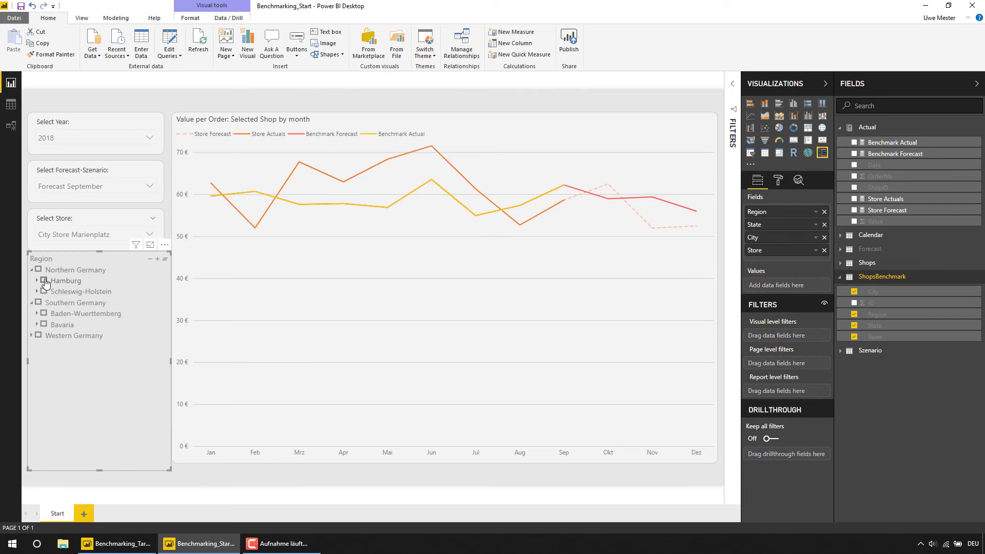
pyautogui.click(44, 292)
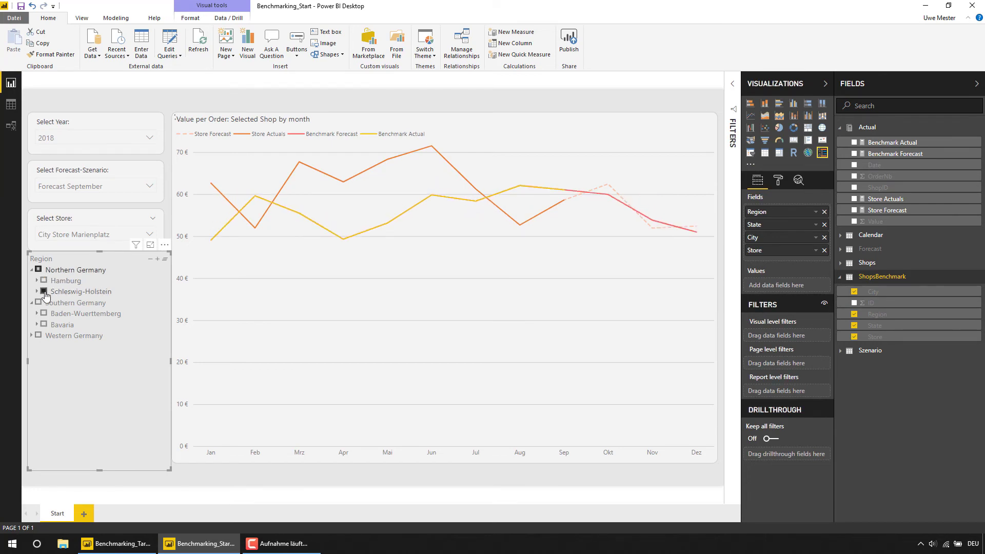
pyautogui.click(44, 314)
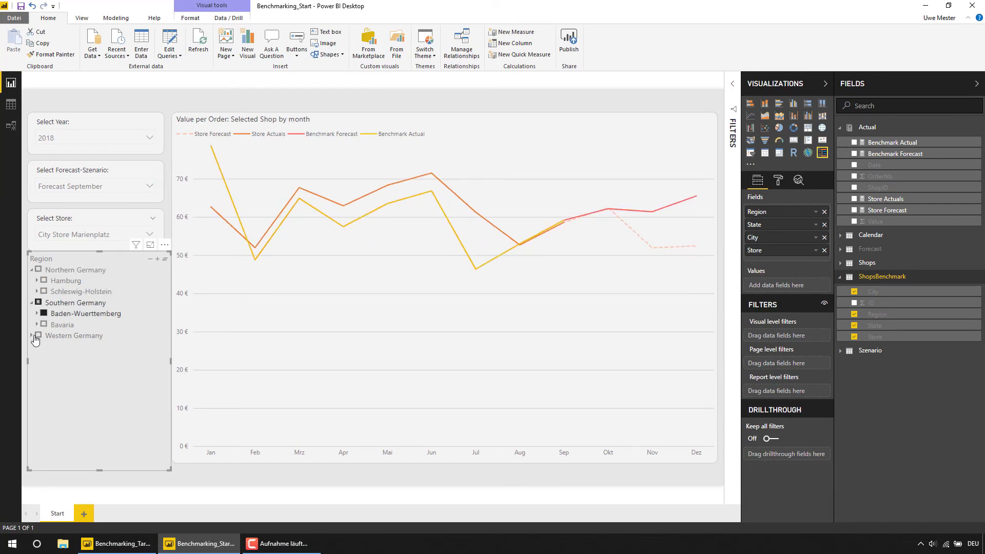
pyautogui.click(31, 336)
pyautogui.click(44, 347)
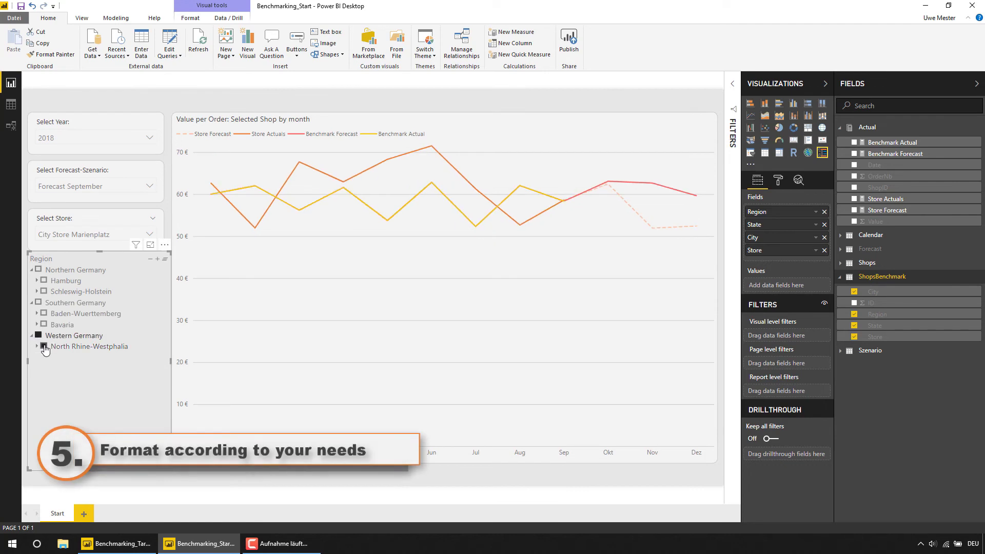
# Show the slicer's Format pane widened, with the Items settings expanded at text size 10.
pyautogui.click(778, 182)
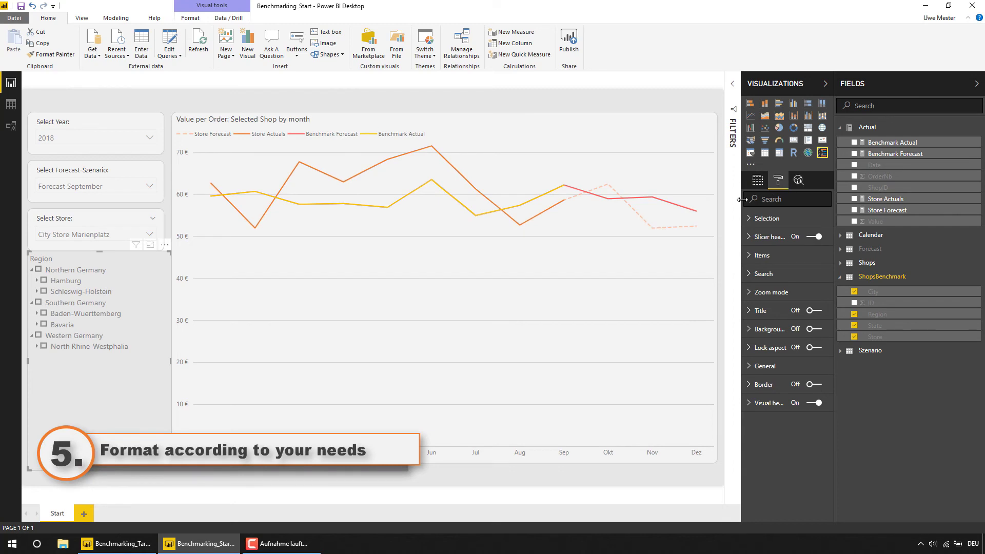
pyautogui.moveTo(742, 200); pyautogui.dragTo(728, 200)
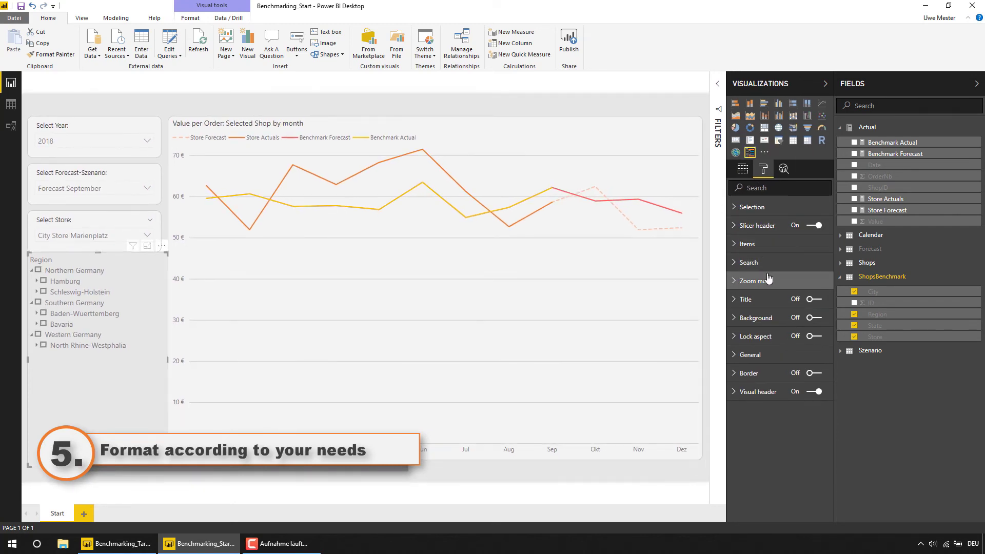
pyautogui.click(748, 249)
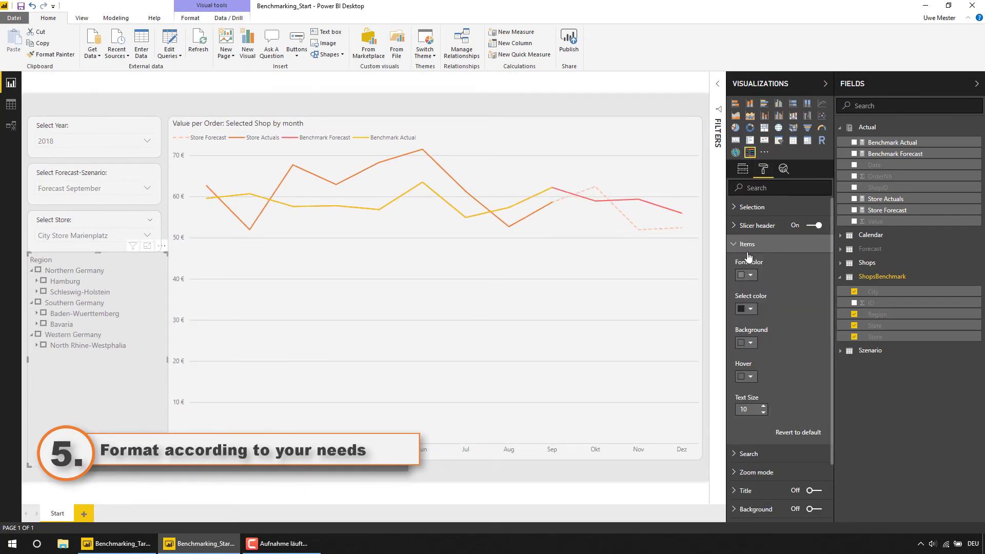
pyautogui.scroll(-2, 748, 261)
pyautogui.scroll(2, 747, 264)
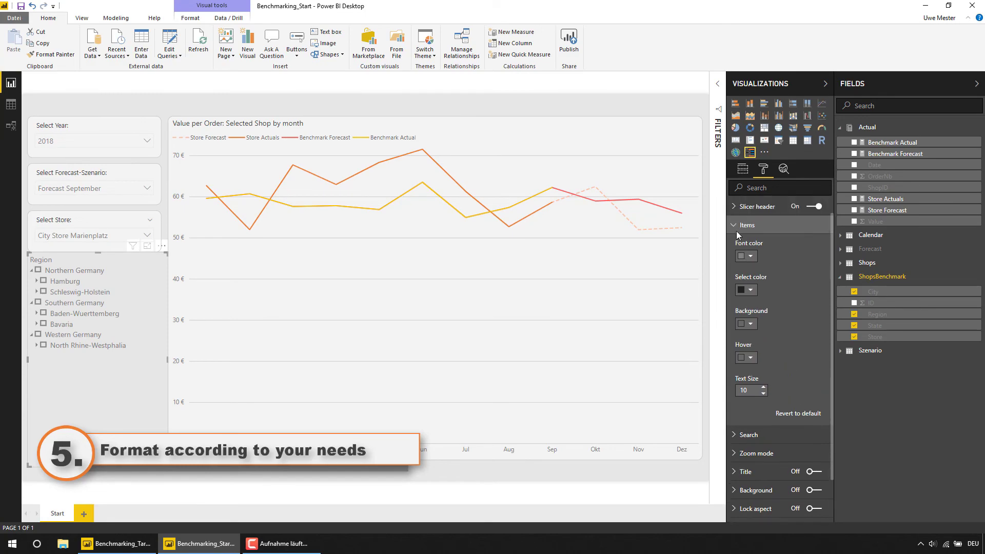
# Switch to the Benchmarking_Target report window, whose slicer lists Northern, Southern and Western Germany.
pyautogui.click(696, 123)
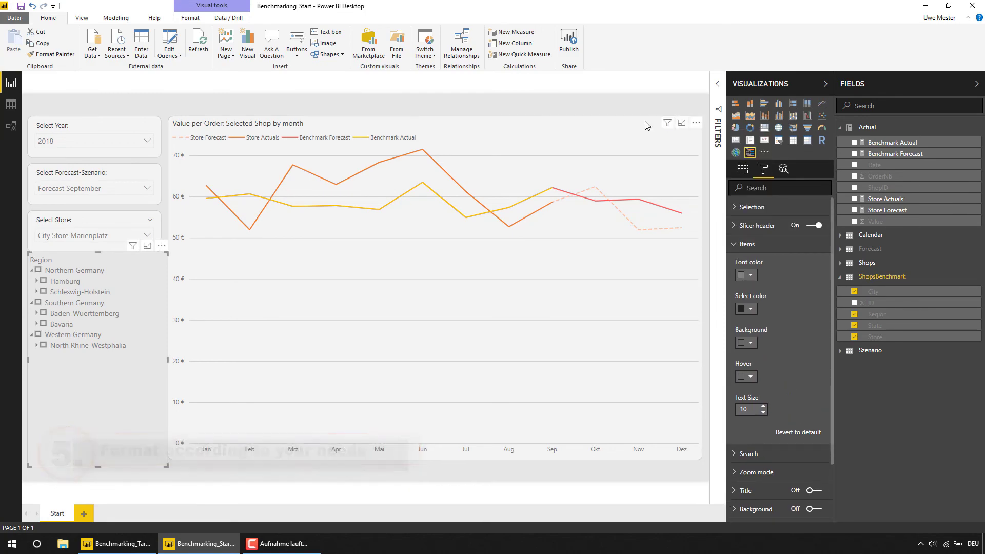